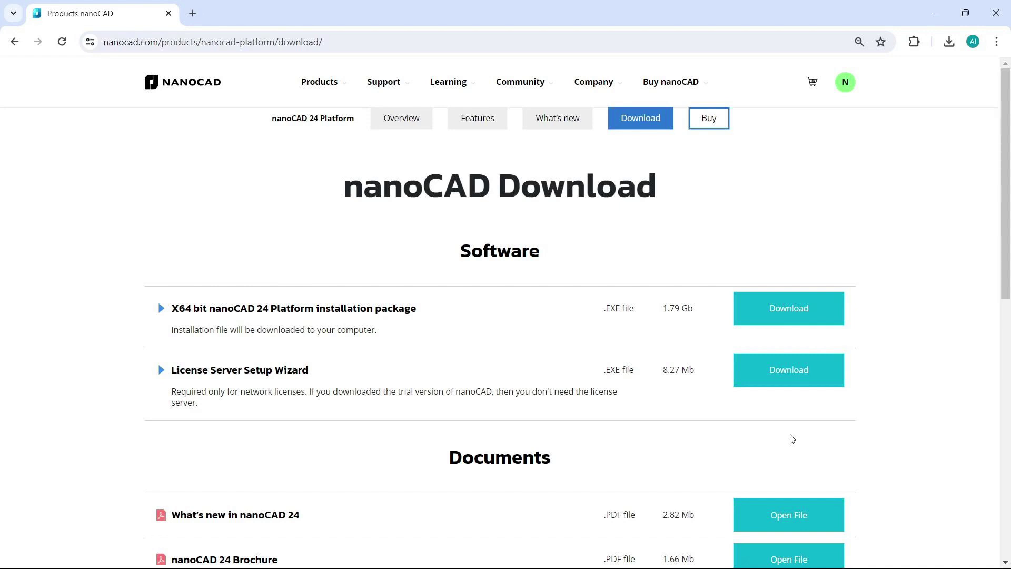
Step: Download LicServSetup24.exe in Chrome and run it past the Windows SmartScreen warning
click(783, 371)
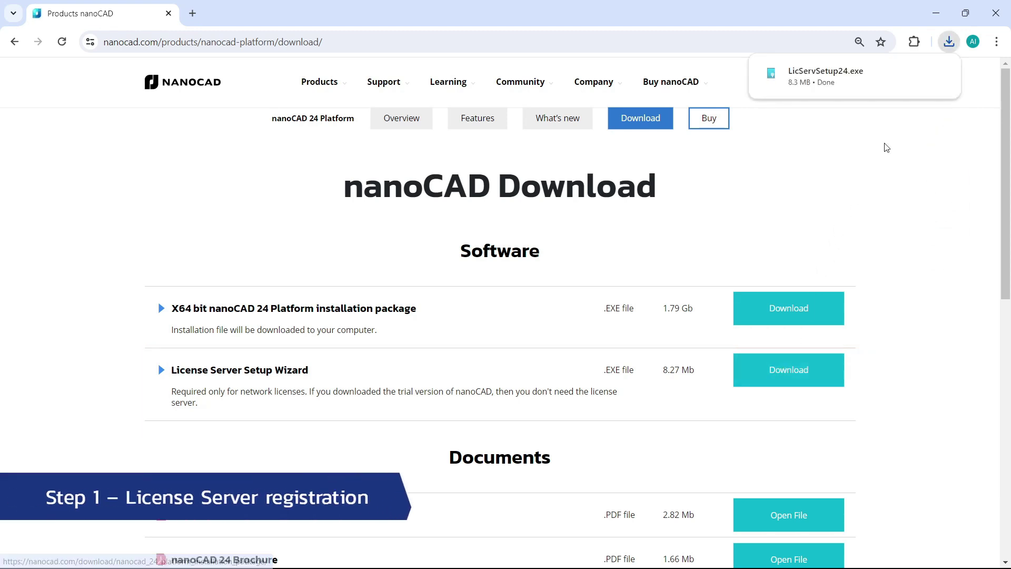
click(936, 74)
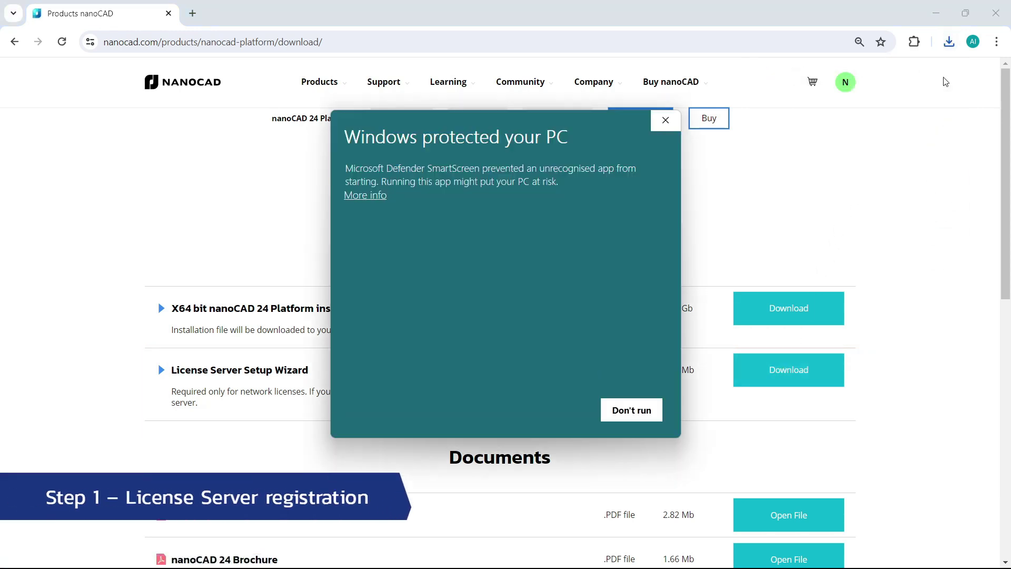
click(357, 196)
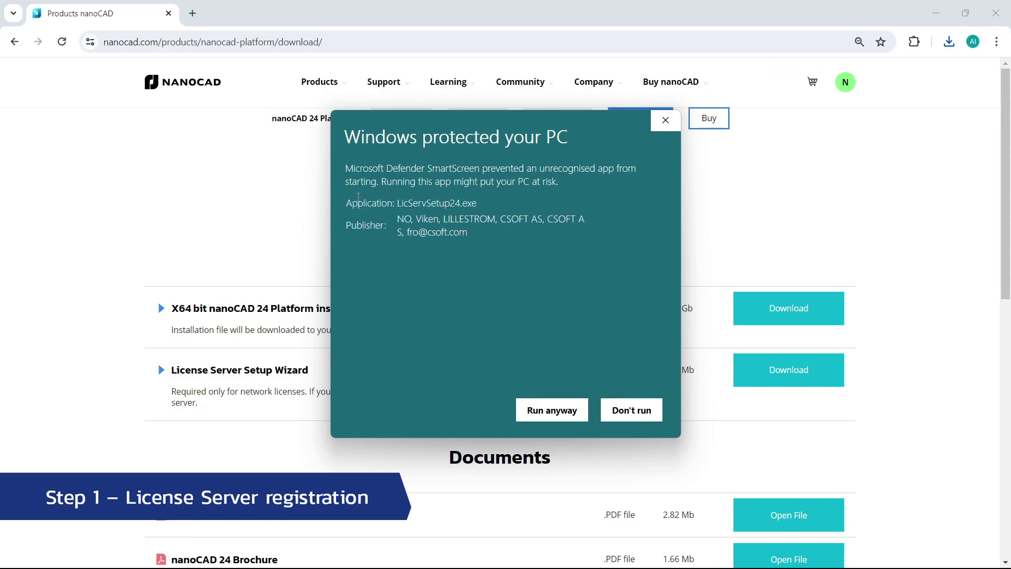
click(550, 410)
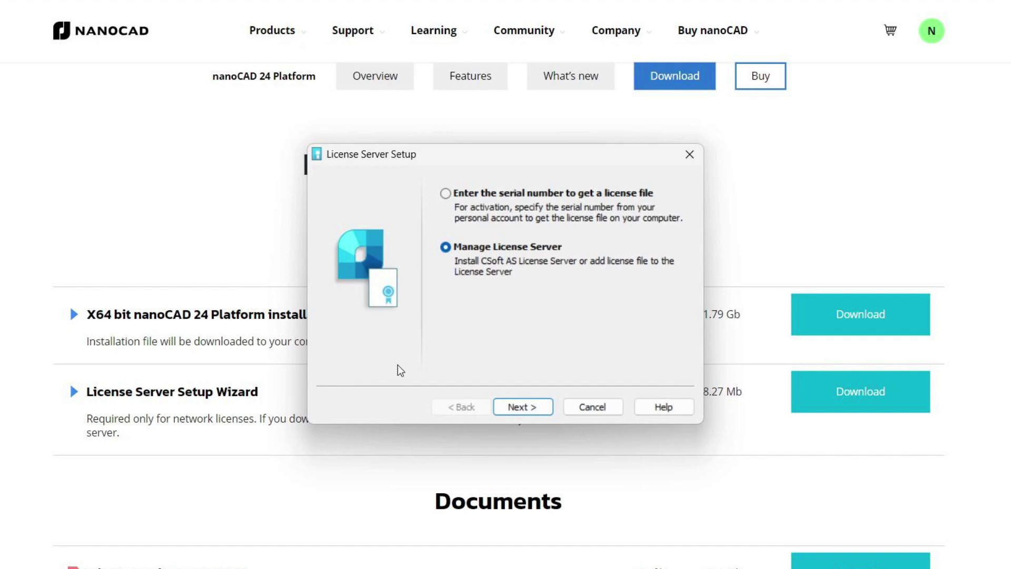
Step: Choose 'Enter the serial number to get a license file' and advance to the Serial number page
click(483, 194)
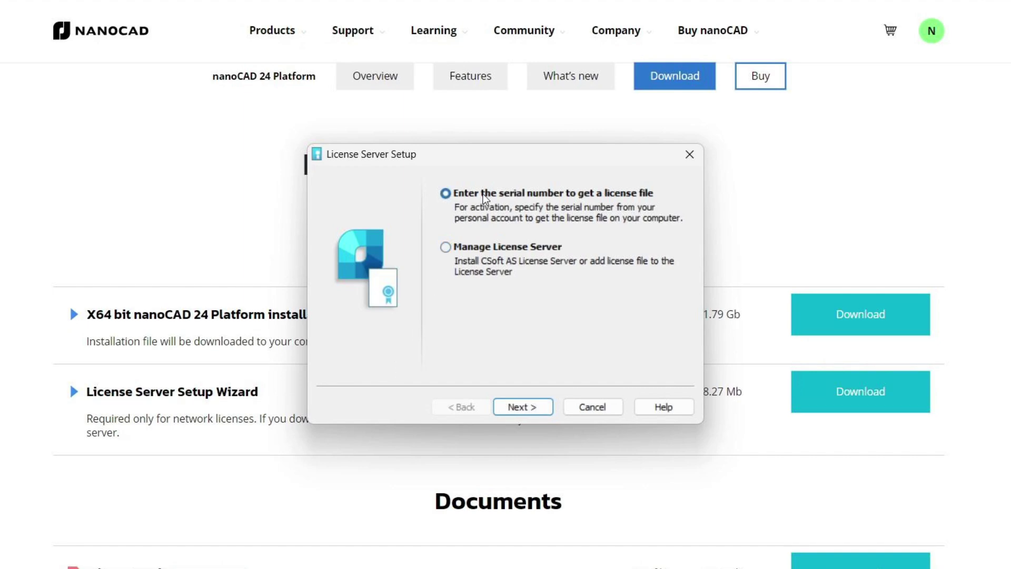
click(544, 410)
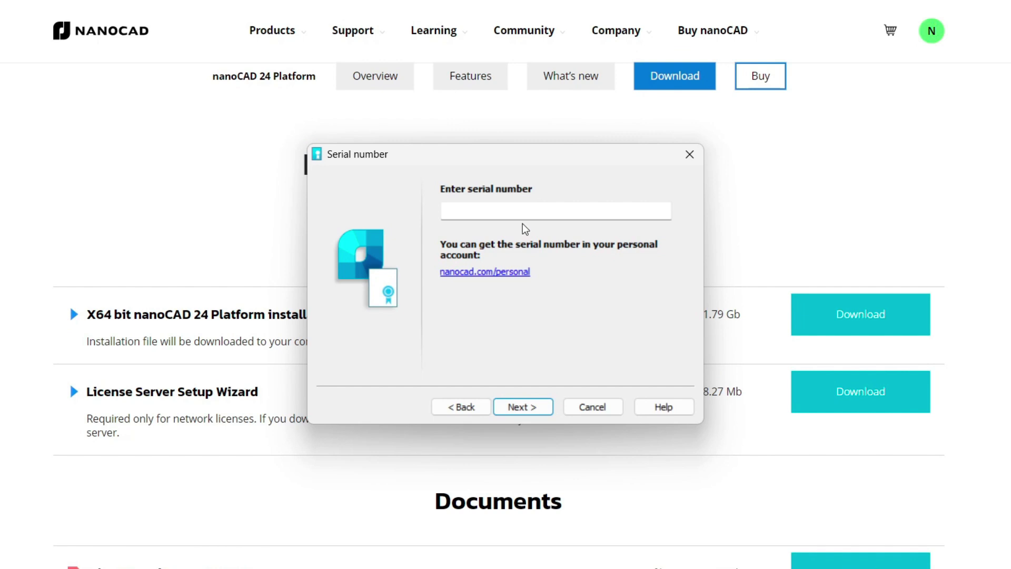
Step: Paste the serial number and submit the account e-mail login to request a license
key(ctrl+v)
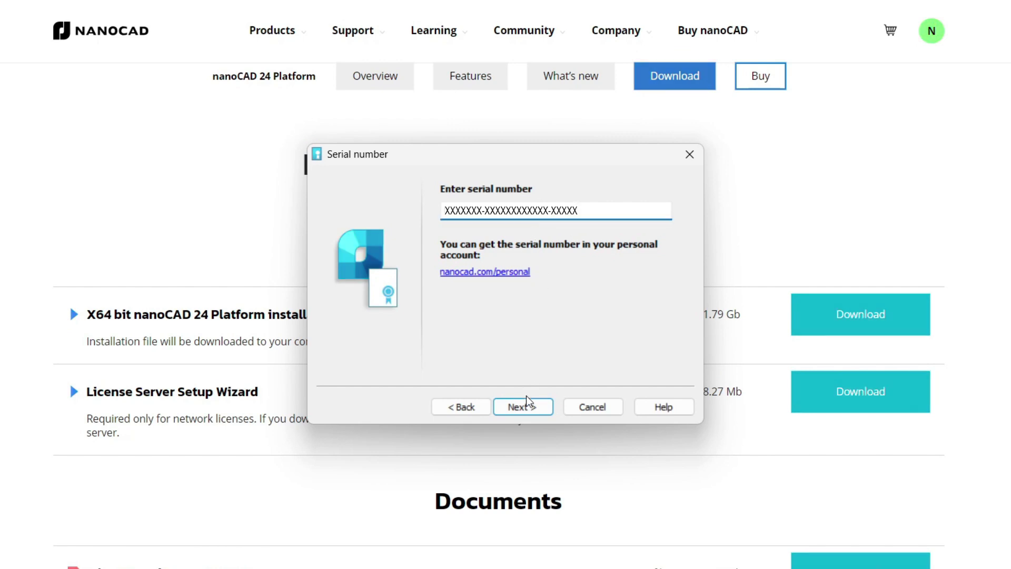
click(524, 405)
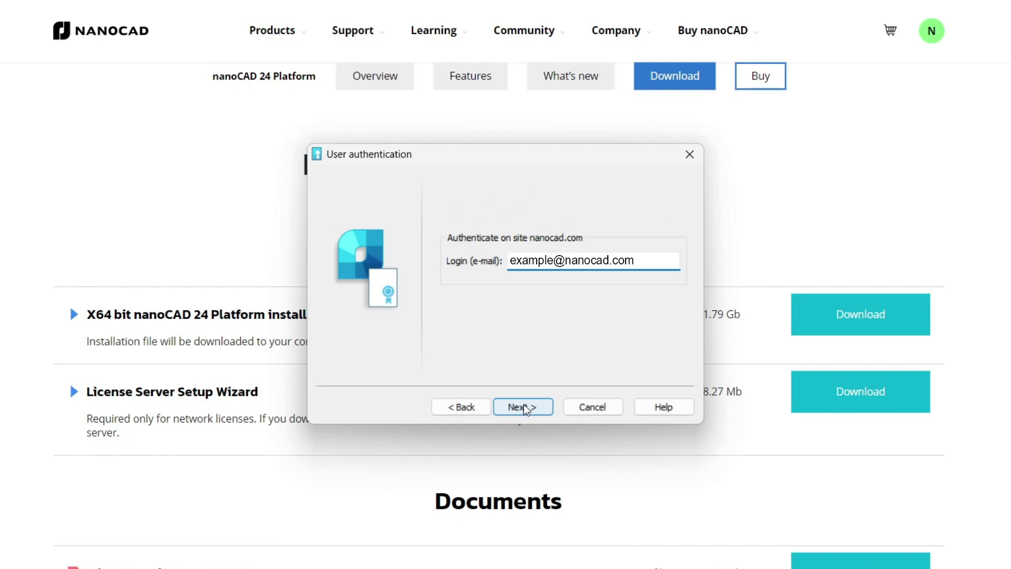
click(523, 405)
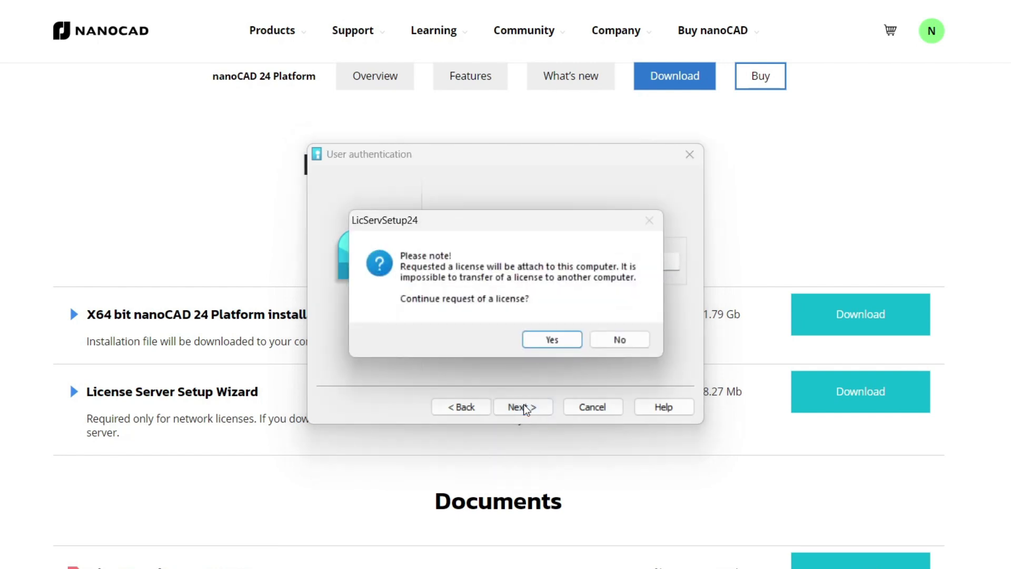
Step: Confirm binding the license to this computer, then send the request via 'Request license file online'
click(552, 340)
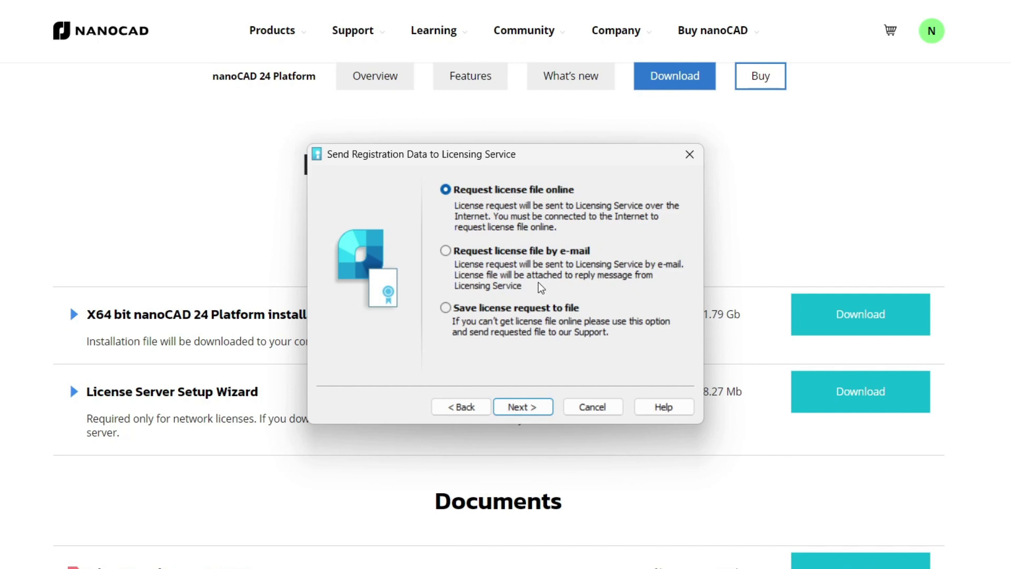
click(525, 253)
click(538, 308)
click(527, 191)
click(529, 406)
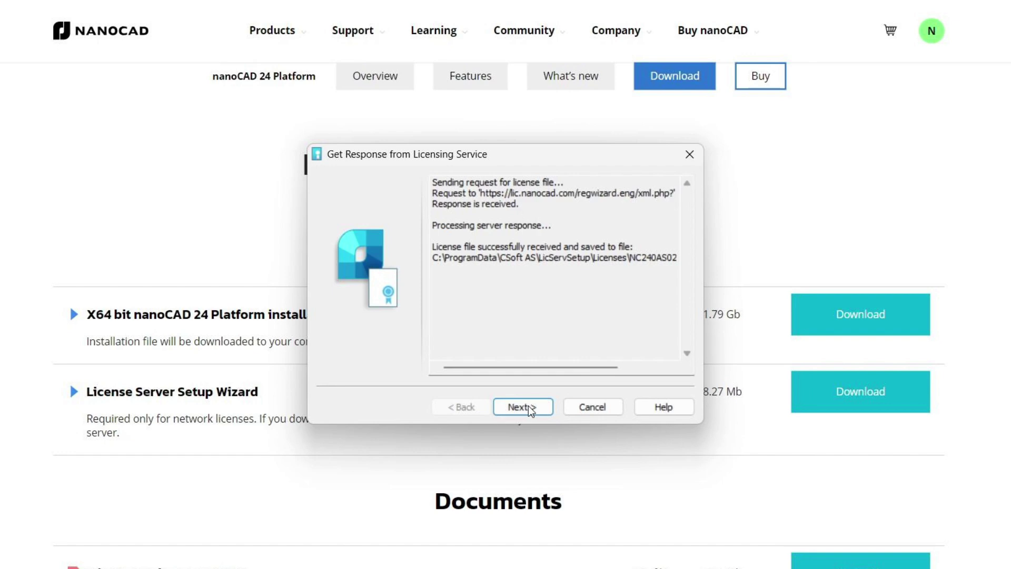
Step: Accept the received license file saved under C:\ProgramData\CSoft AS\LicServSetup\Licenses and continue
click(529, 406)
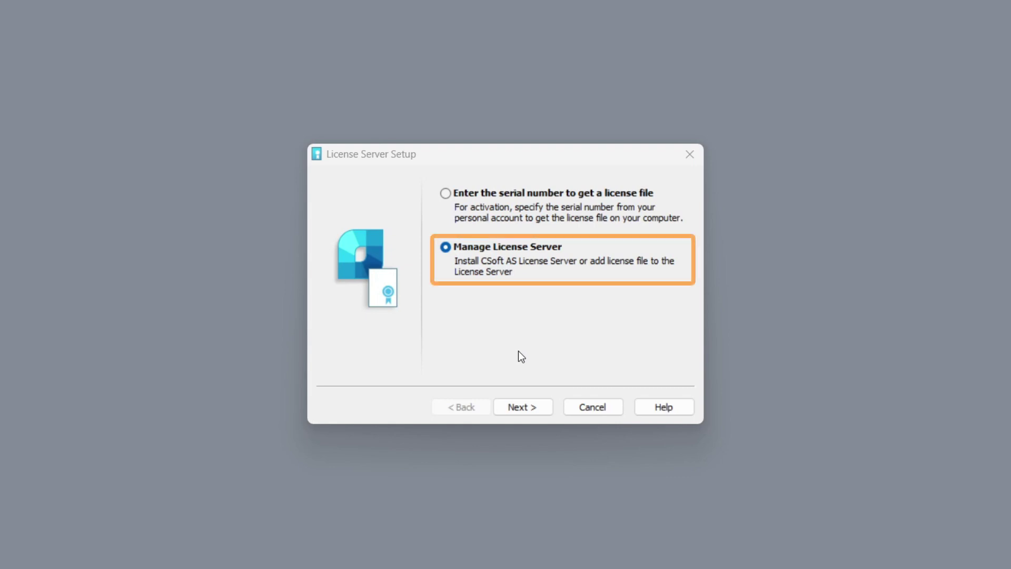
Step: Proceed with Manage License Server, then choose 'Install or upgrade License Server'
click(526, 407)
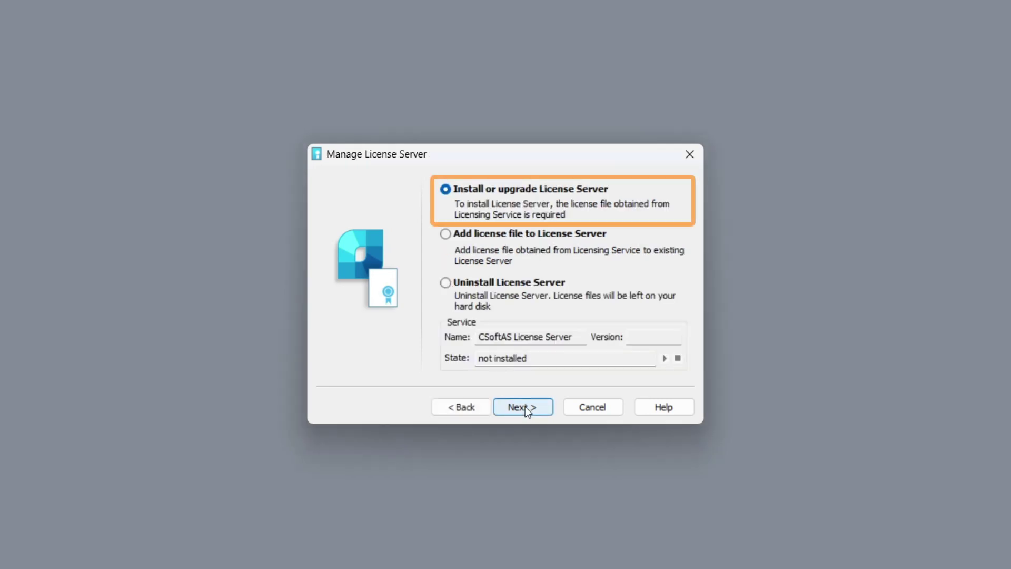
click(524, 406)
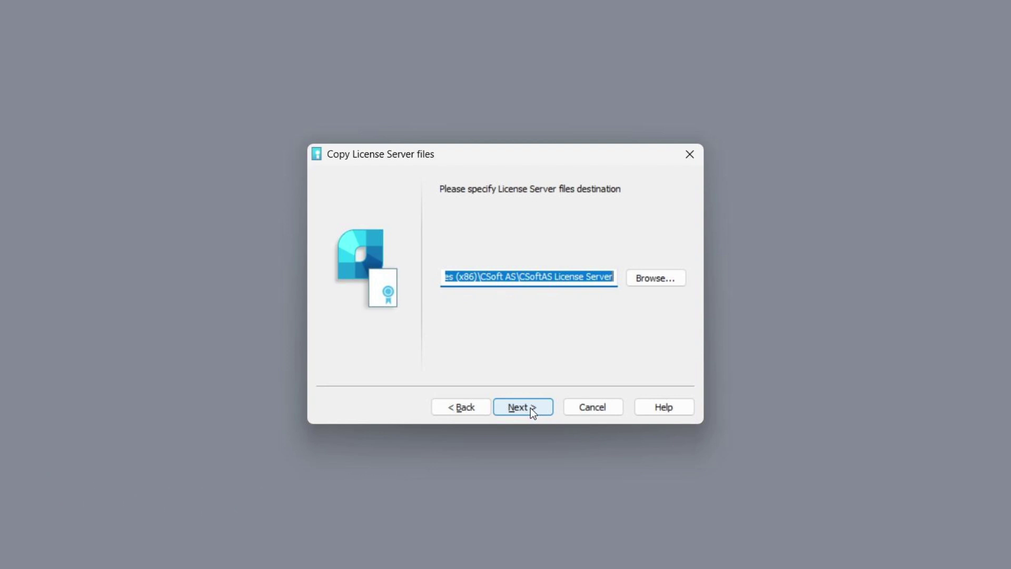
Step: Install CSoftAS License Server to the default folder with default TCP ports and firewall access, then finish
click(529, 407)
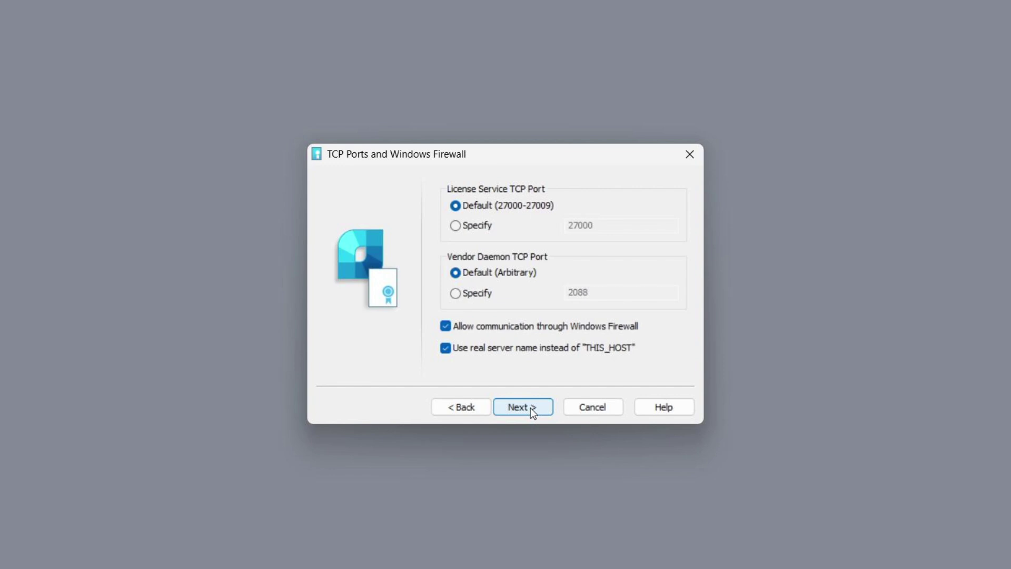
click(530, 408)
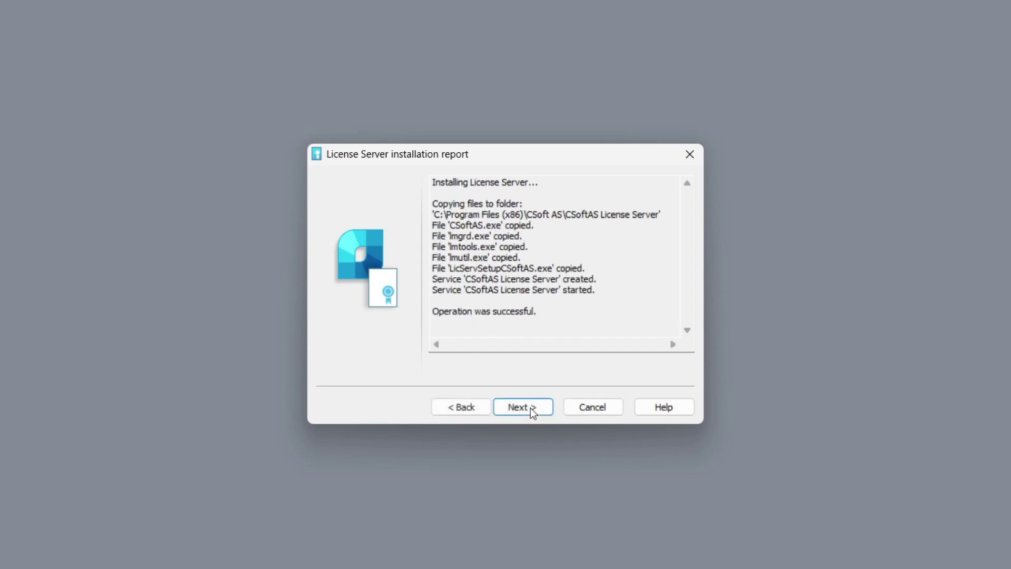
click(531, 409)
click(531, 409)
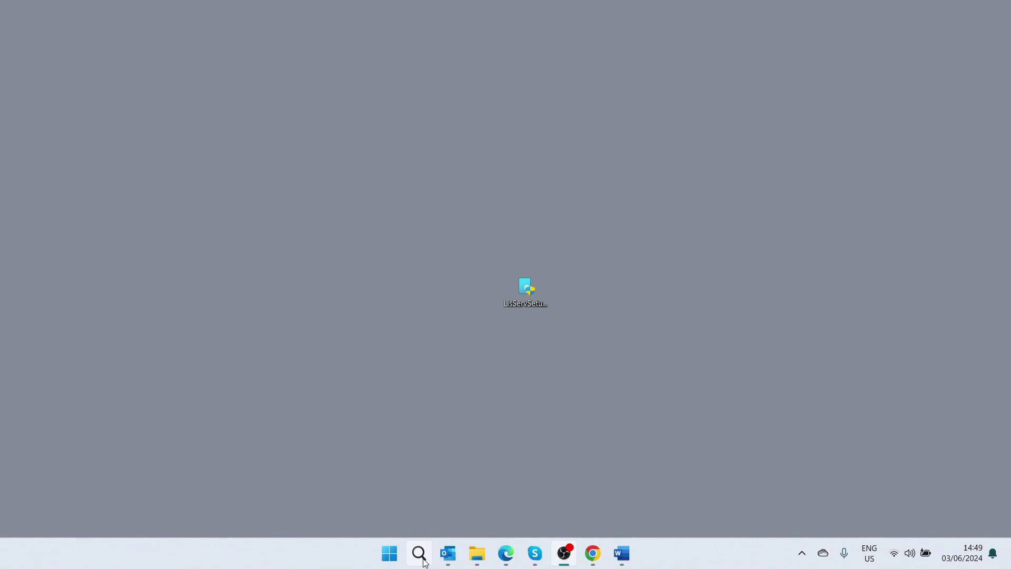
Step: Search Windows for 'reg' to bring up Registration Wizard
click(419, 553)
text(re)
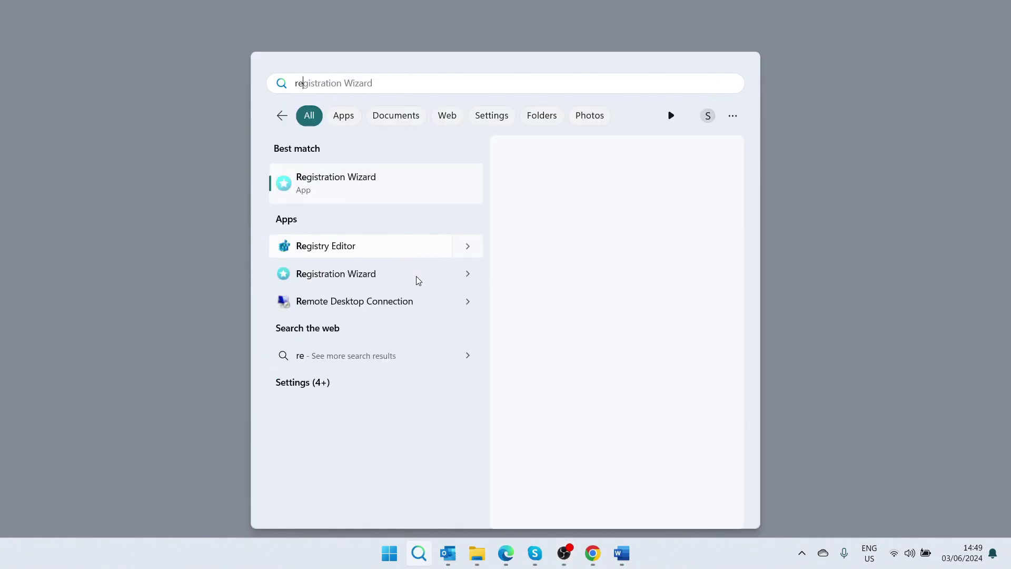
text(g)
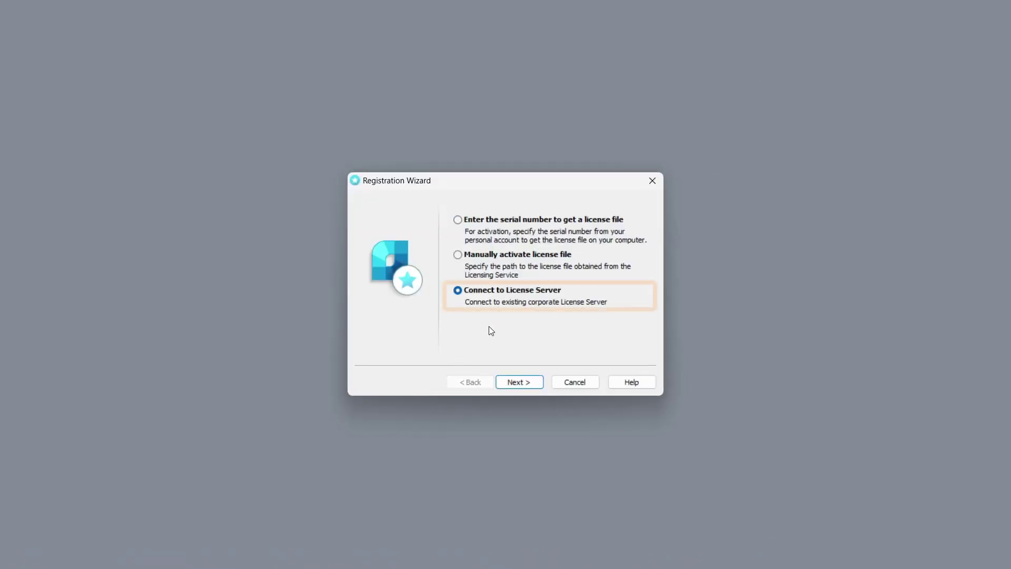
Step: Continue with 'Connect to License Server' to the server name or address page
click(507, 383)
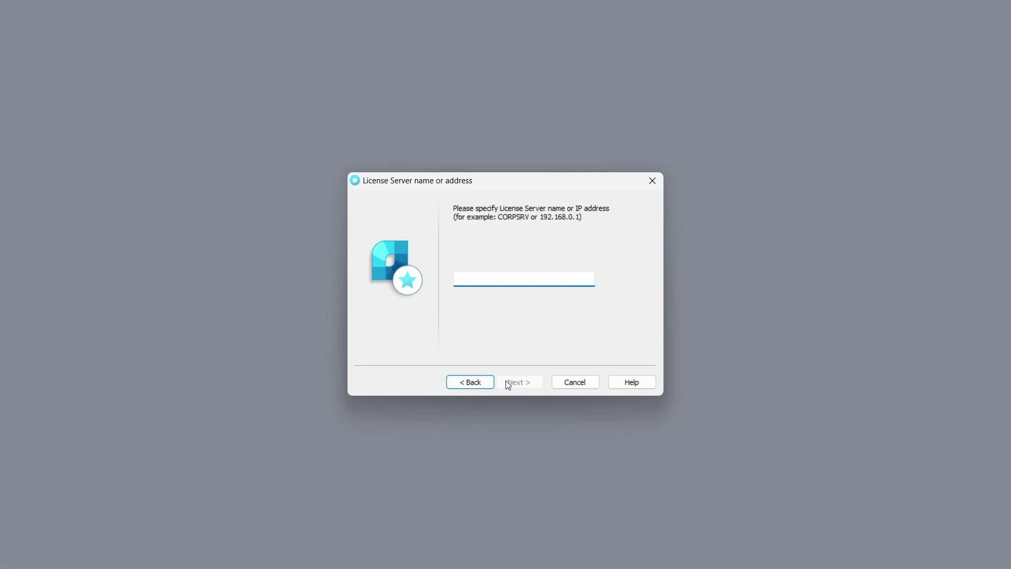
Step: Run hostname in Command Prompt, select the LT0117 result, and open File Explorer
click(403, 553)
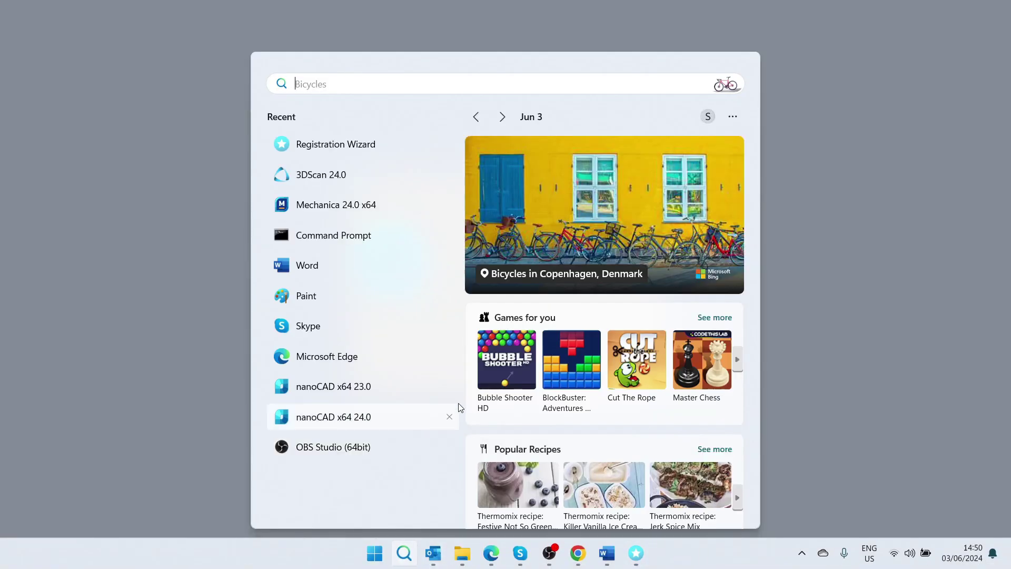
click(381, 243)
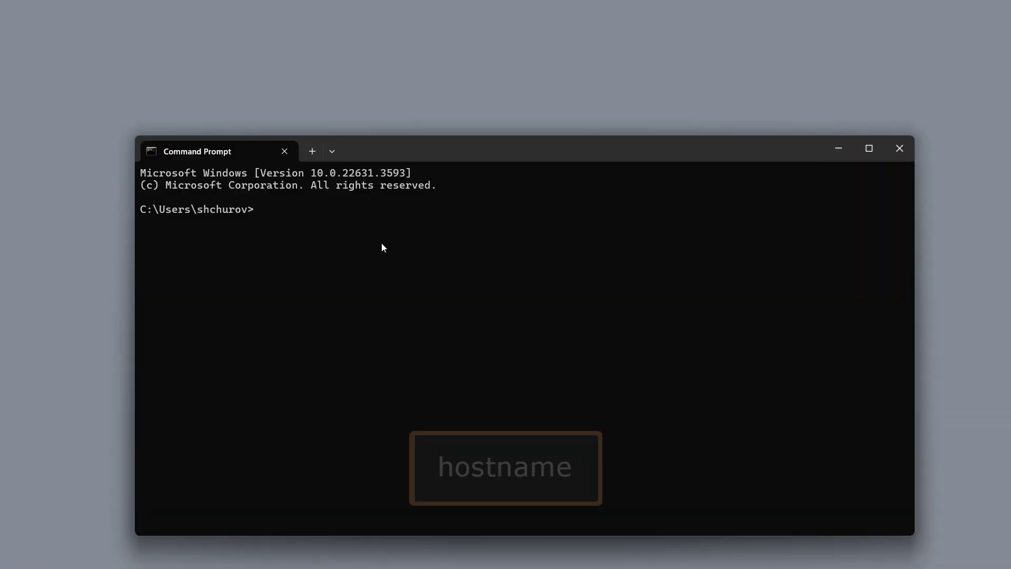
text(hostname)
key(Return)
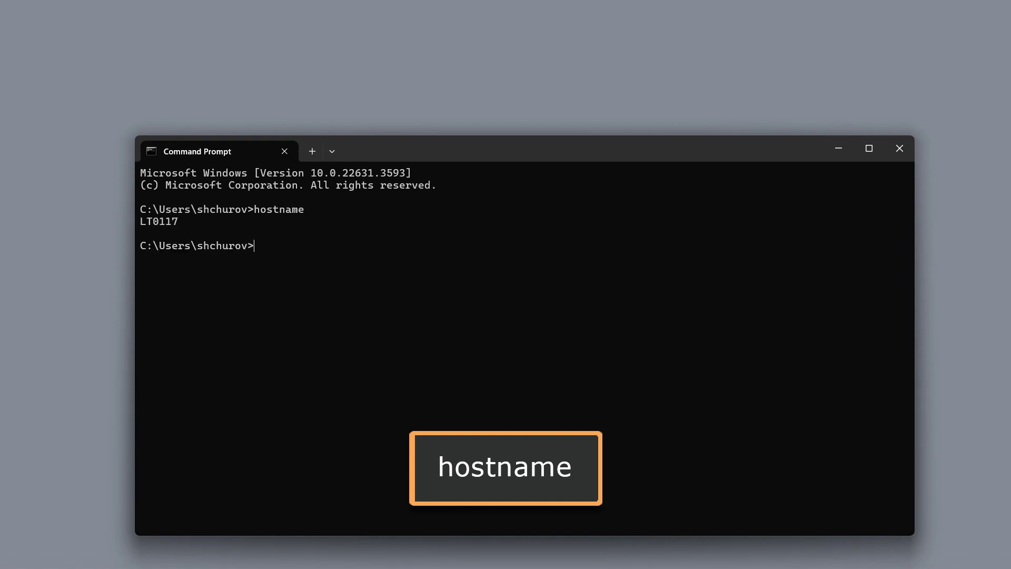
drag(184, 222, 143, 224)
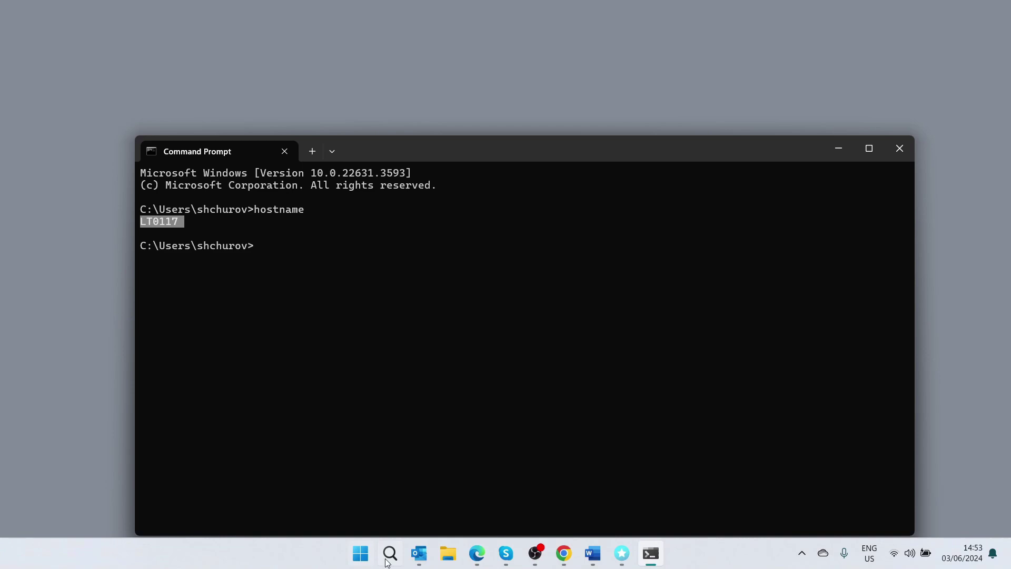
key(super+e)
Step: From This PC's properties, copy the device name LT0117, then close Settings and File Explorer
right_click(219, 433)
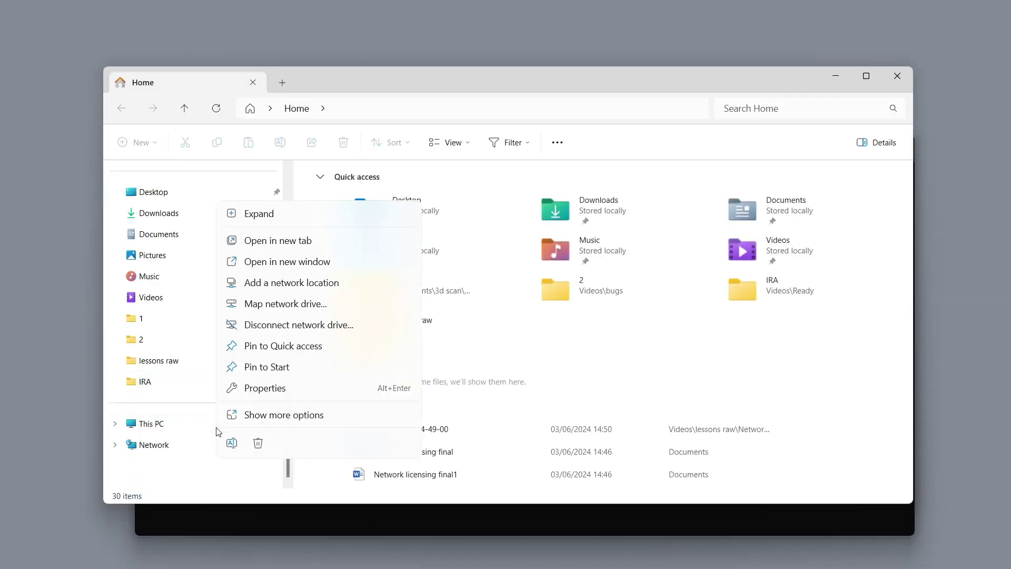
click(232, 417)
click(254, 418)
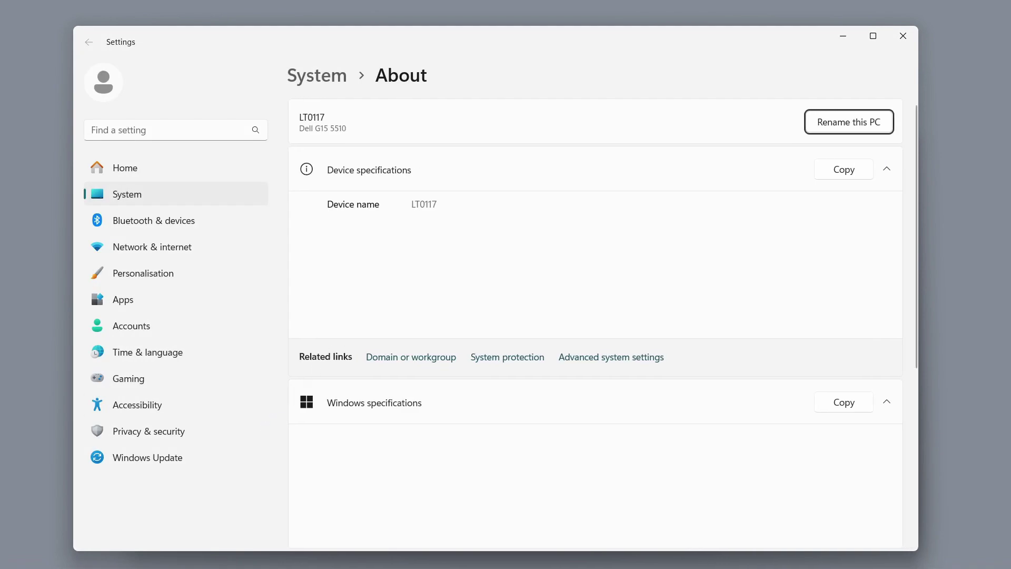
drag(437, 205, 413, 206)
key(ctrl+c)
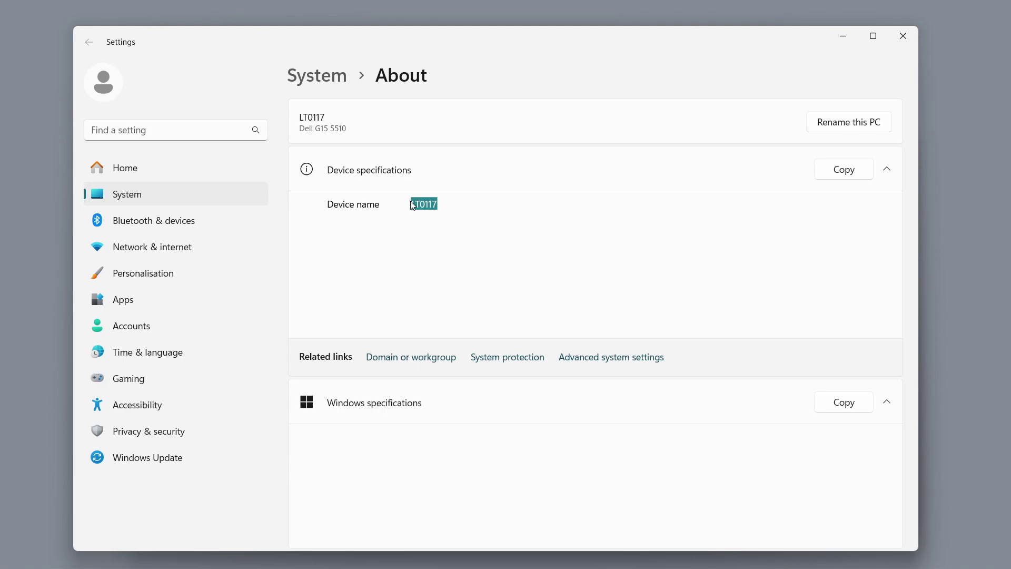
click(903, 36)
click(896, 79)
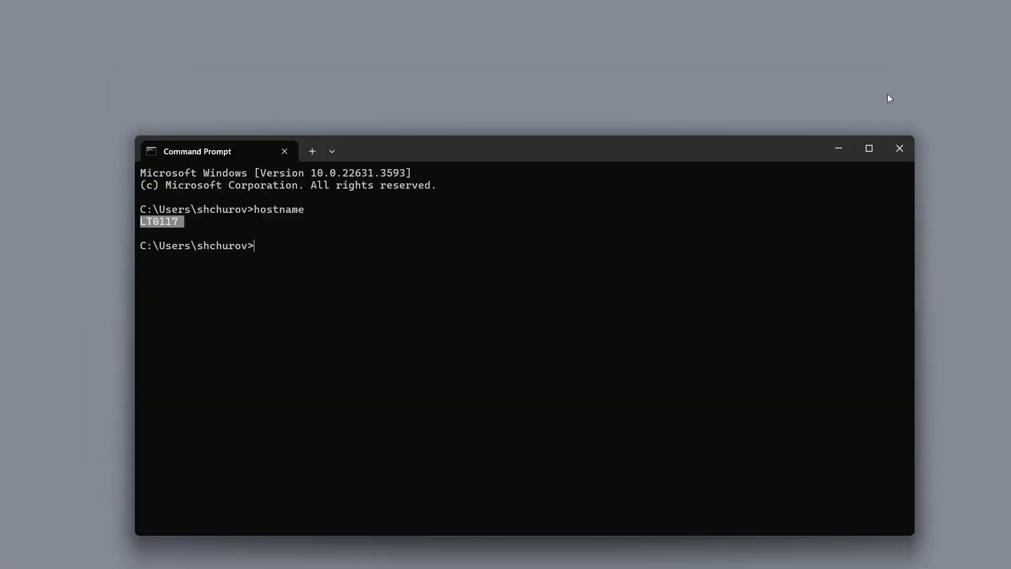
Step: Paste LT0117 as the license server name, confirm adding it to the list, and finish the wizard
click(898, 148)
click(566, 279)
key(ctrl+v)
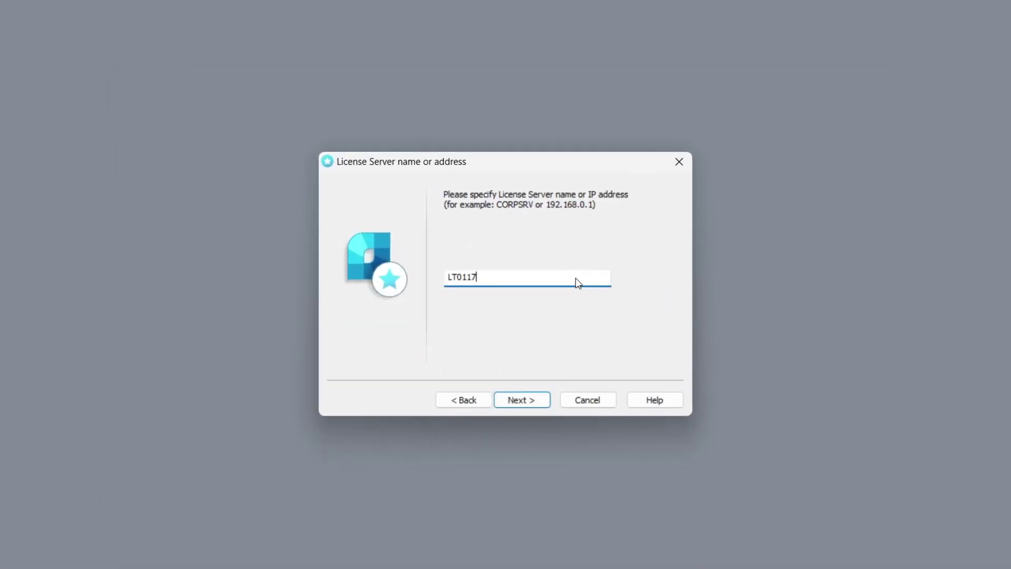
click(545, 402)
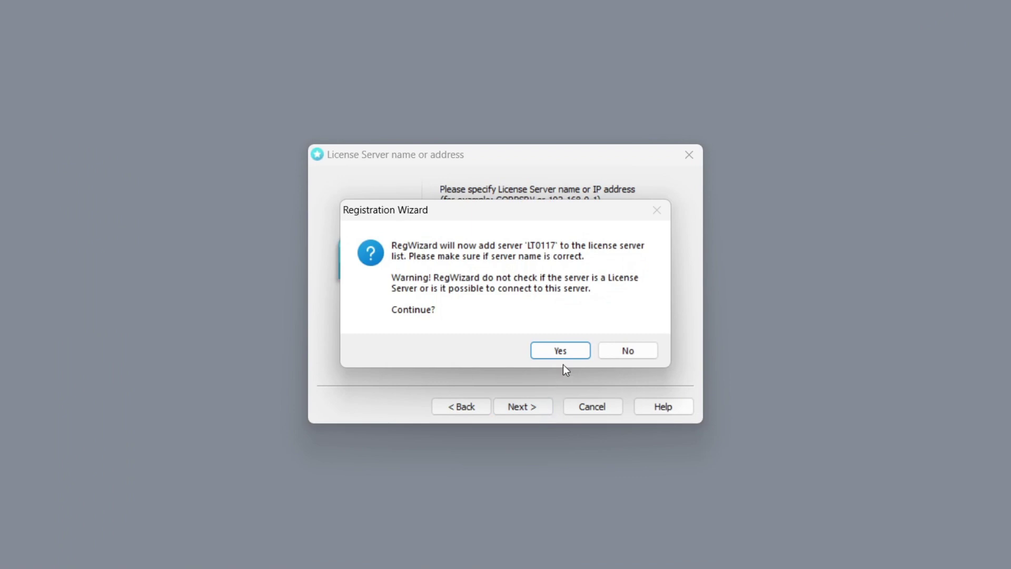
click(566, 353)
click(544, 407)
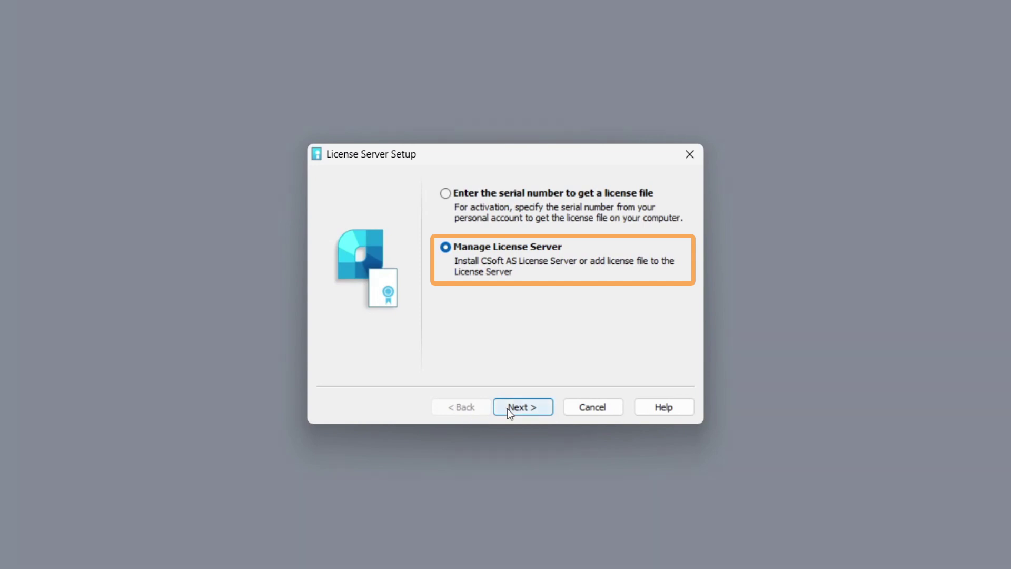
Step: On the Manage License Server page, review the Add license file and Uninstall options
click(507, 409)
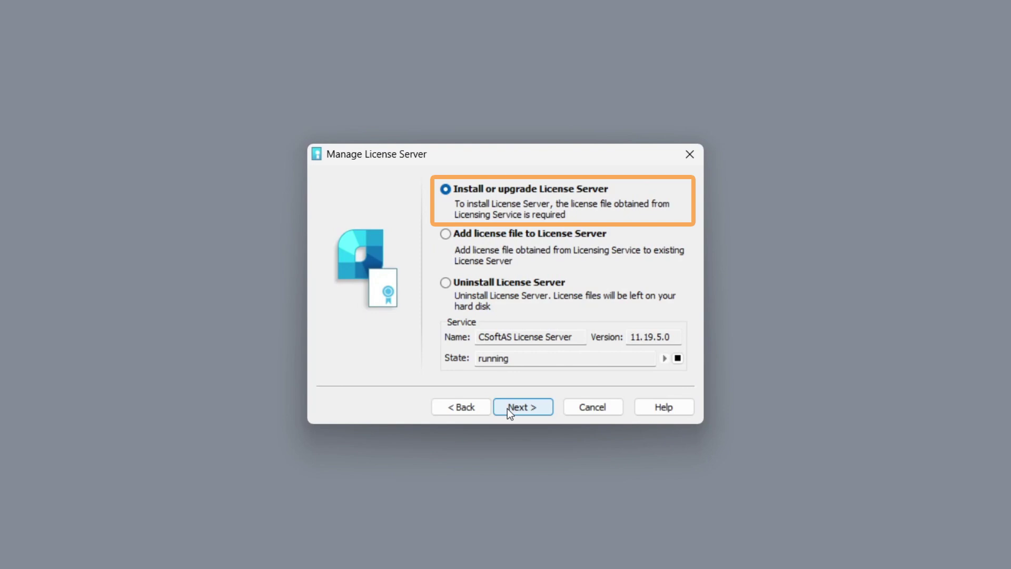
click(519, 245)
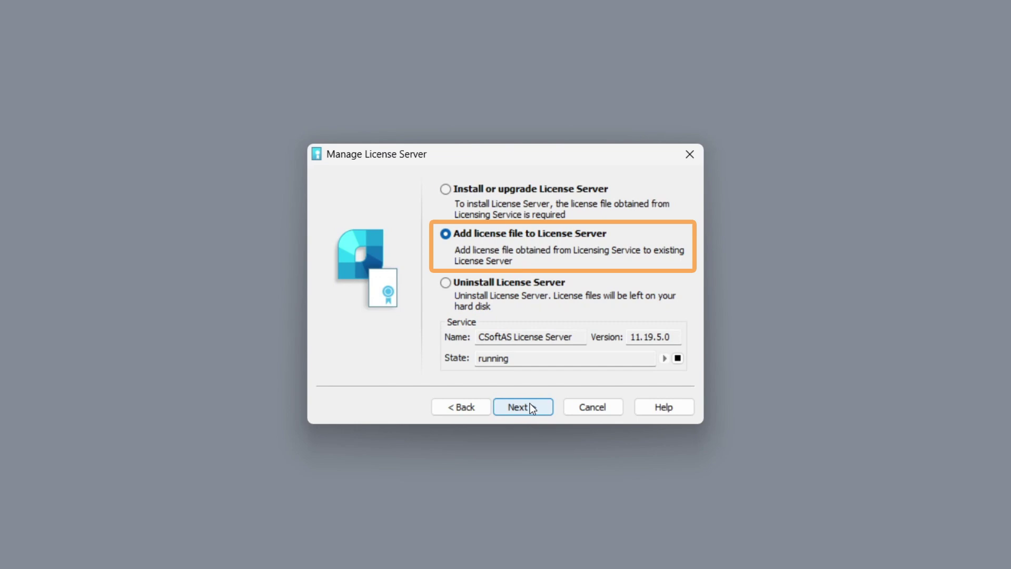
click(517, 284)
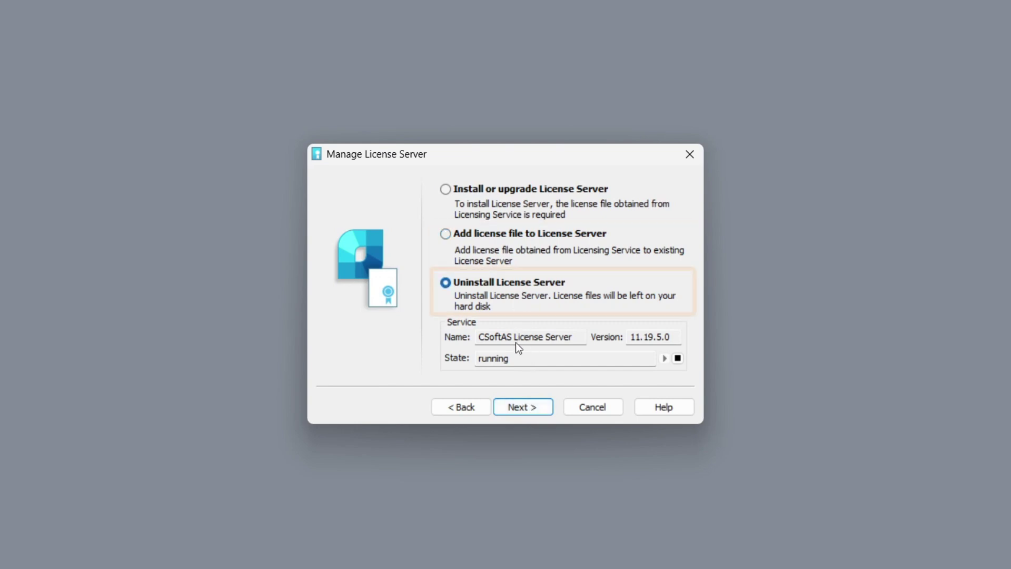